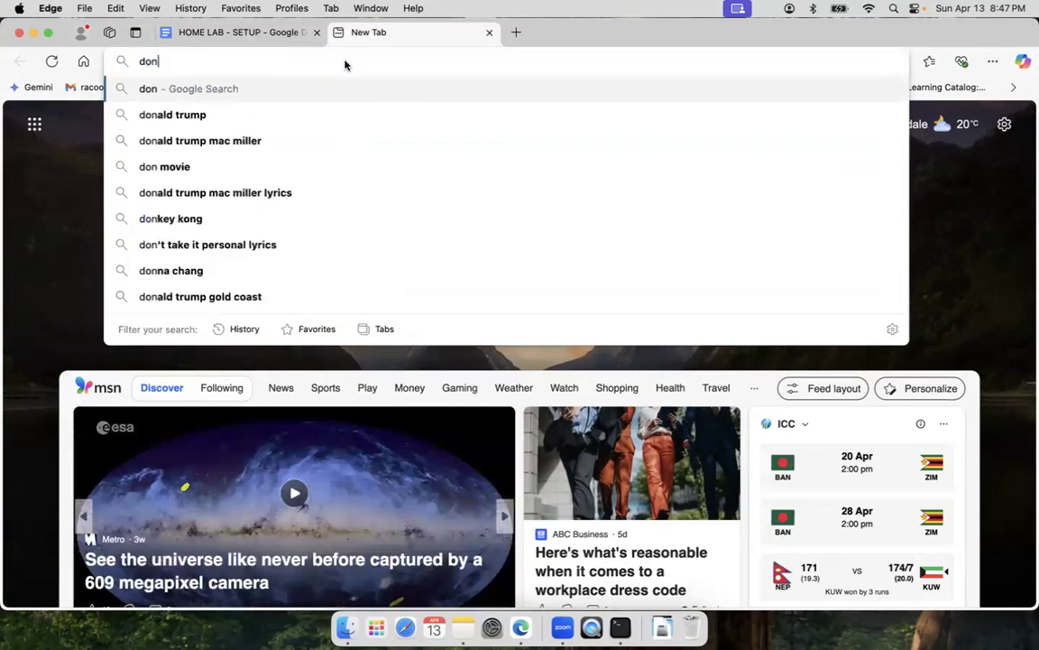
Search the web for "download vmware fusion for mac" and open Broadcom's "Download and Install VMware Fusion" article.
{"action": "key", "text": "BackSpace"}
{"action": "type", "text": "wnload vmware fusion for mac"}
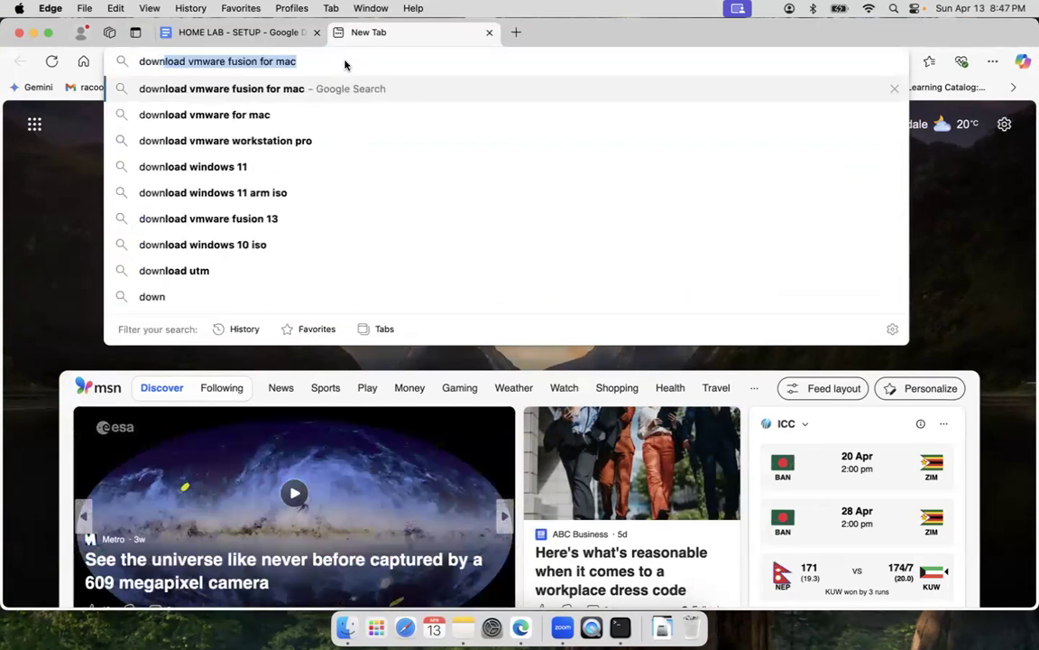
{"action": "key", "text": "Right"}
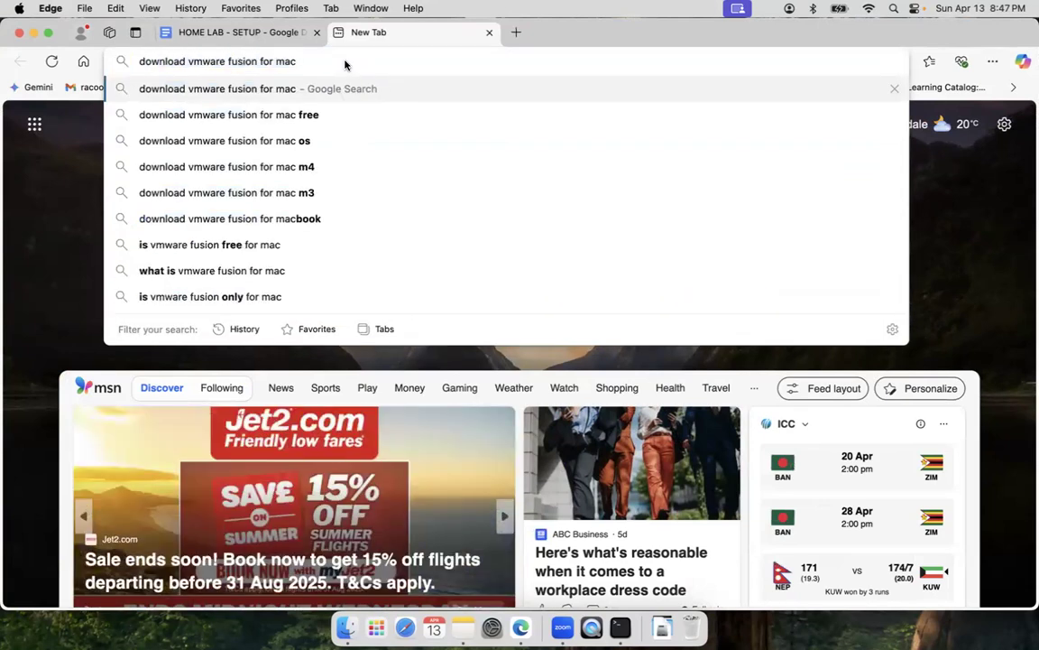
{"action": "key", "text": "Return"}
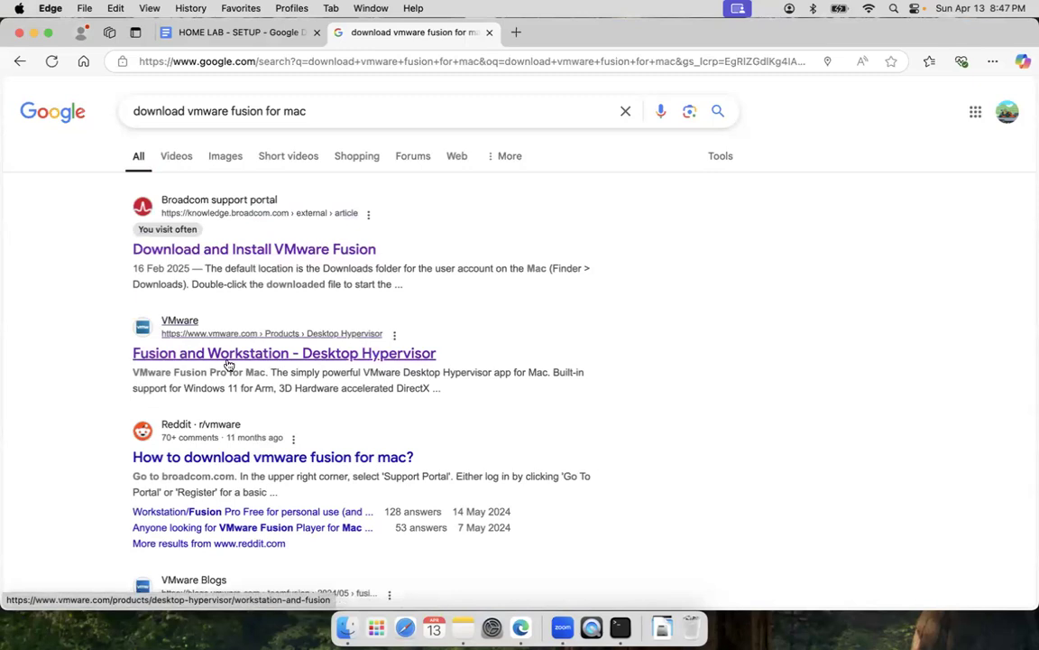
{"action": "left_click", "coordinate": [305, 253]}
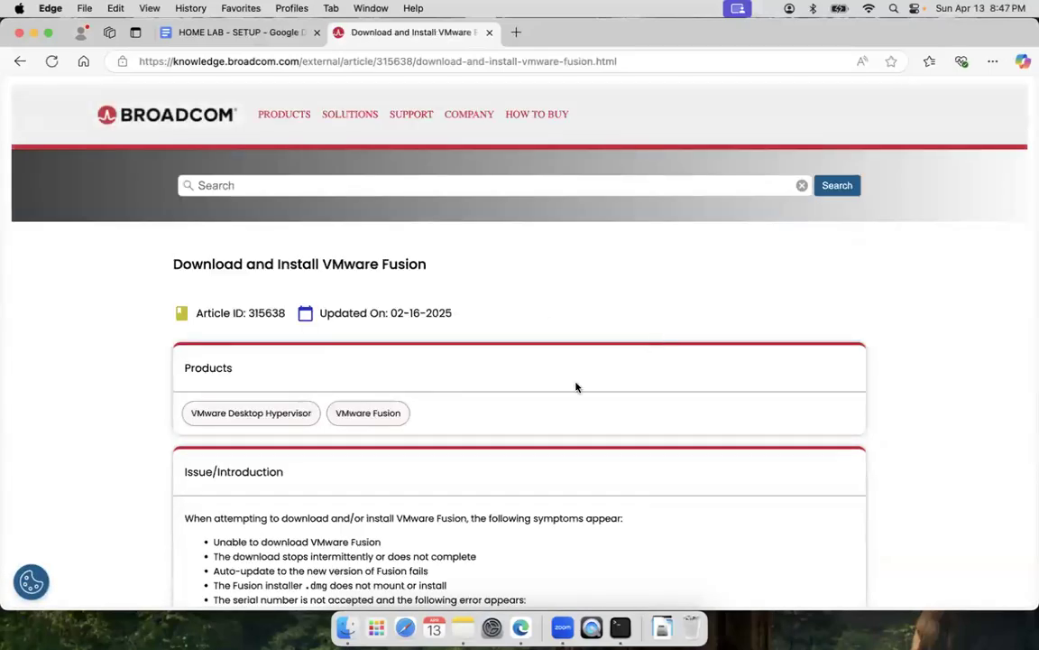
Follow the VMware Fusion Pro download link in the article's Resolution section to the Broadcom sign-in page.
{"action": "scroll", "coordinate": [578, 468], "scroll_direction": "down", "scroll_amount": 3}
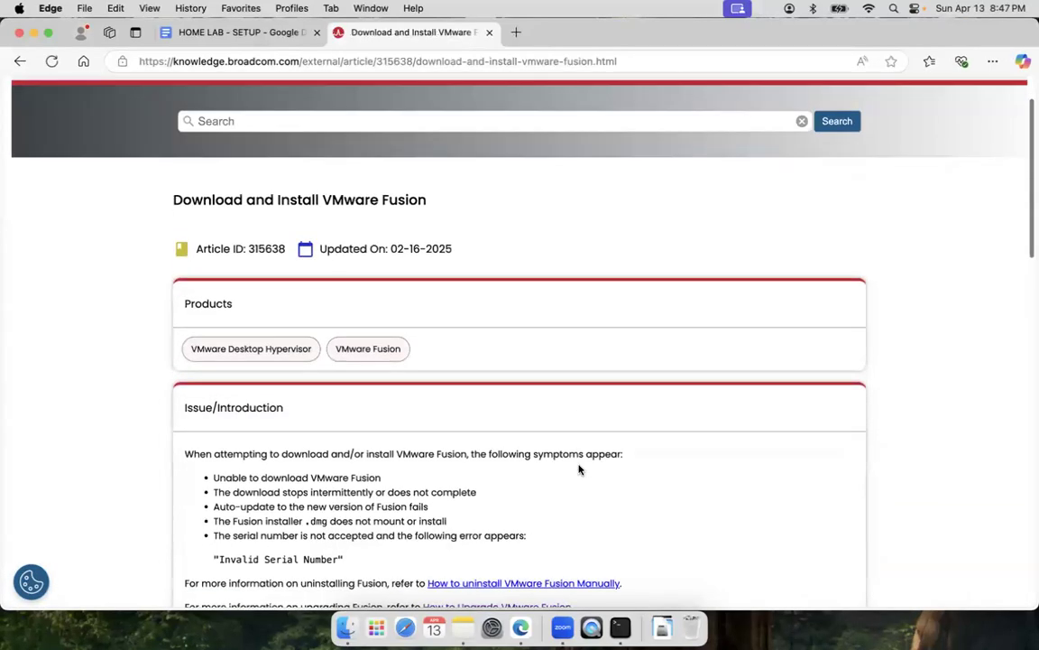
{"action": "scroll", "coordinate": [580, 468], "scroll_direction": "down", "scroll_amount": 10}
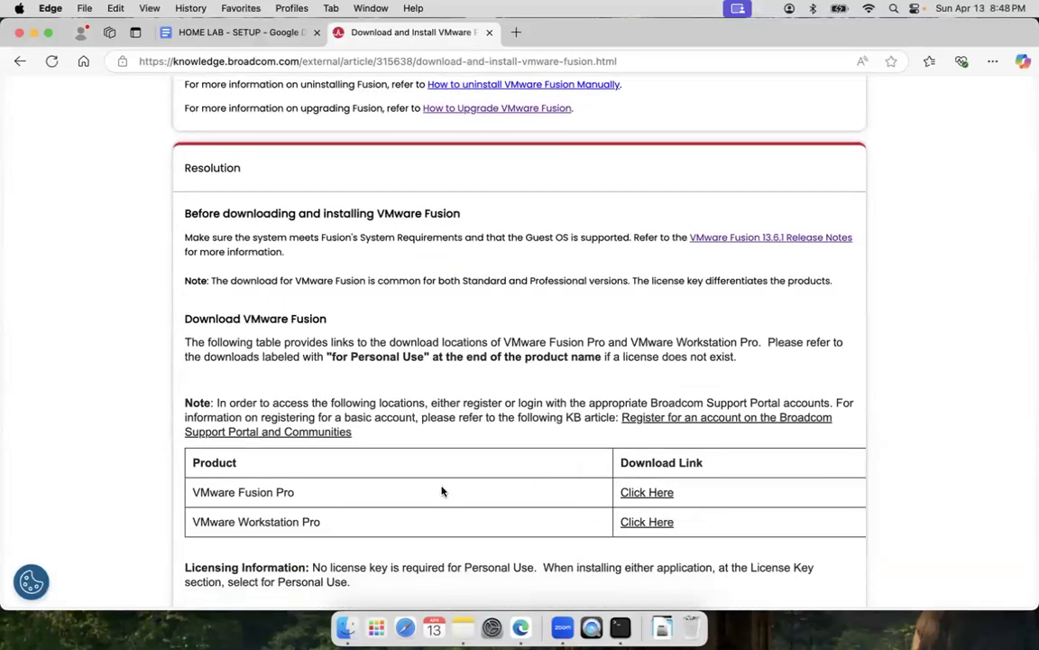
{"action": "left_click", "coordinate": [647, 494]}
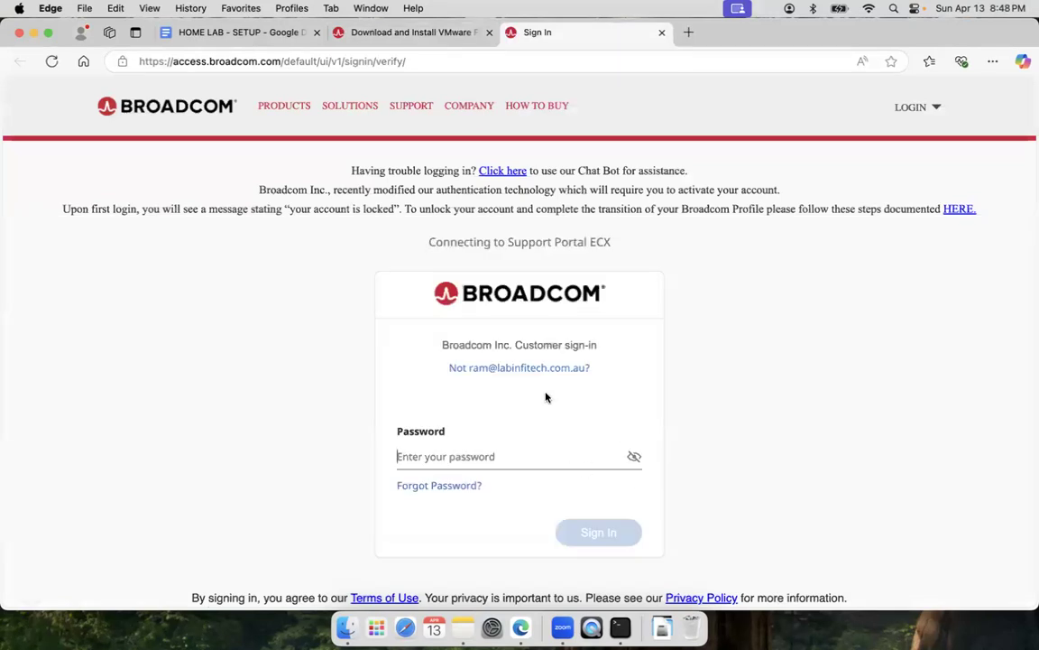
{"action": "scroll", "coordinate": [545, 445], "scroll_direction": "down", "scroll_amount": 1}
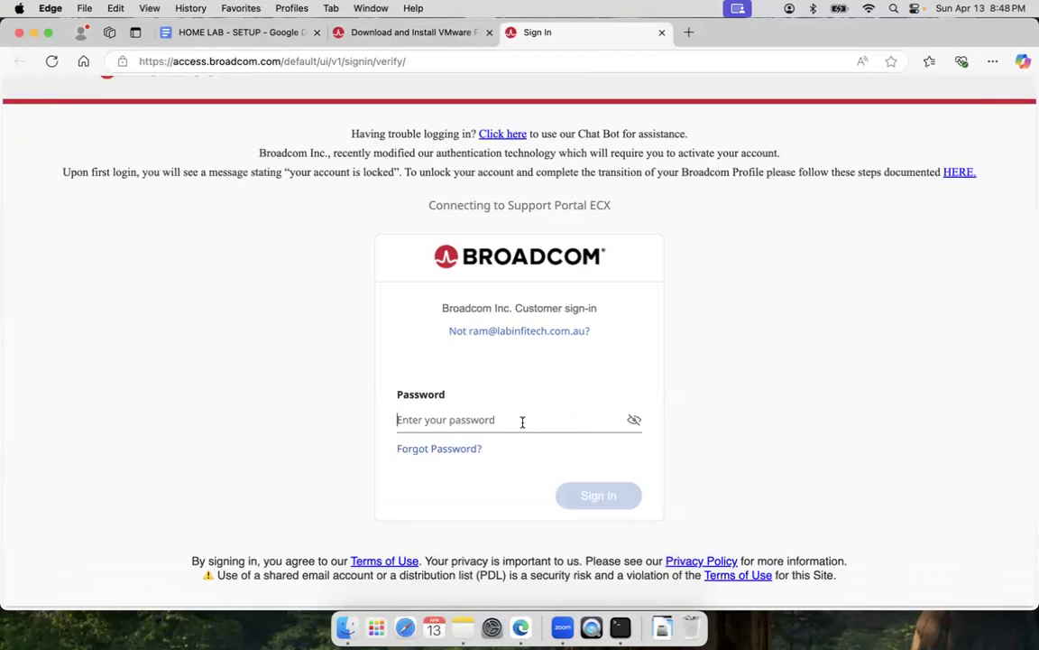
{"action": "scroll", "coordinate": [522, 422], "scroll_direction": "up", "scroll_amount": 1}
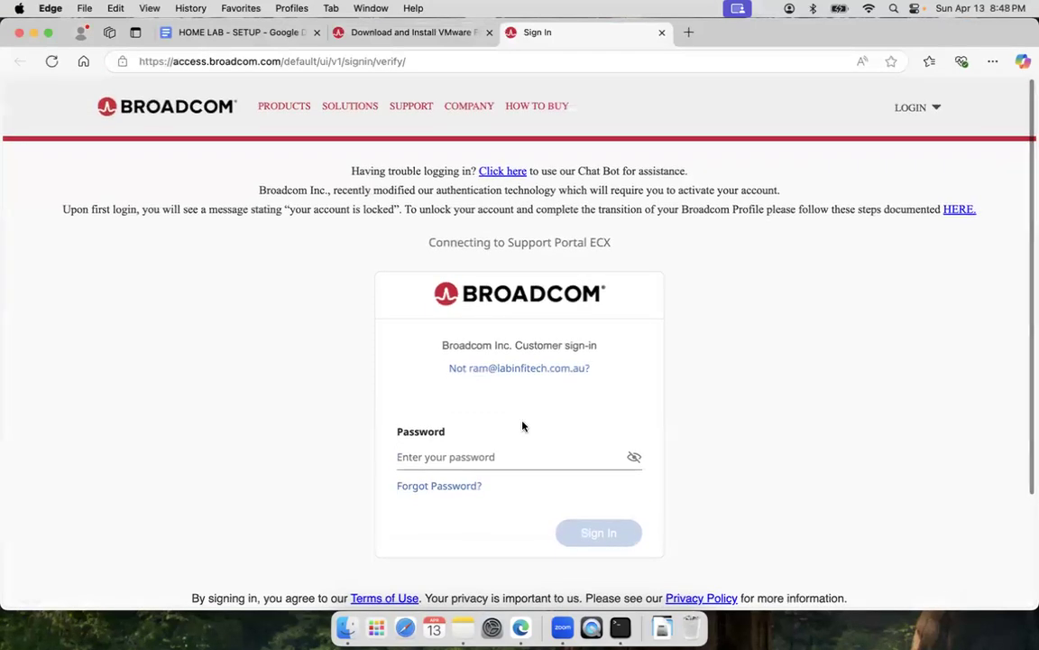
Open the Broadcom account registration page and review the User Registration form.
{"action": "left_click", "coordinate": [922, 108]}
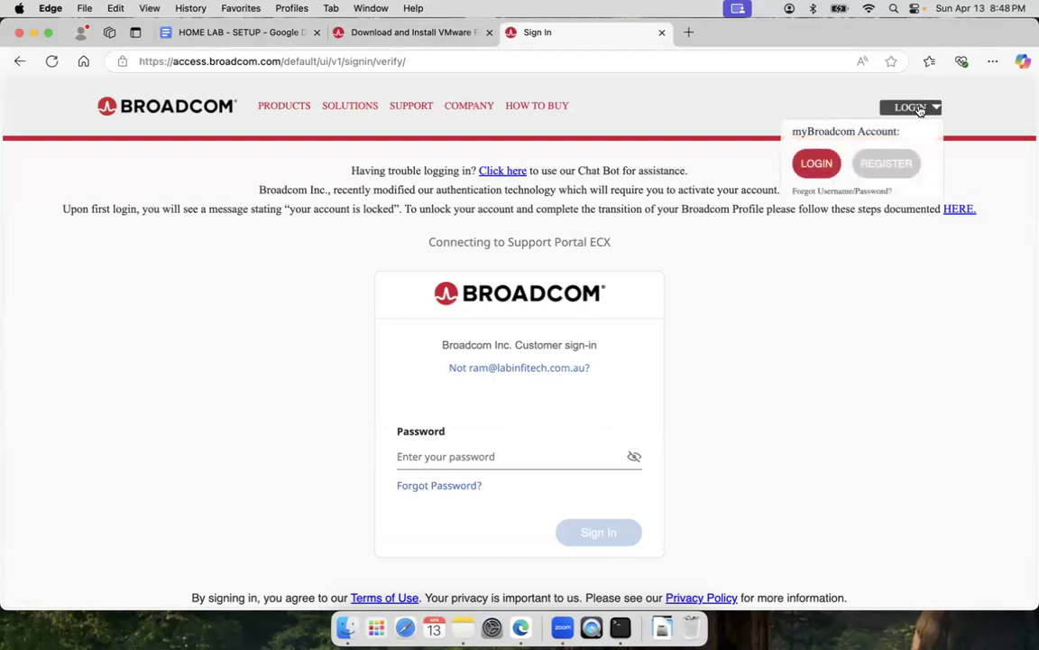
{"action": "left_click", "coordinate": [889, 165]}
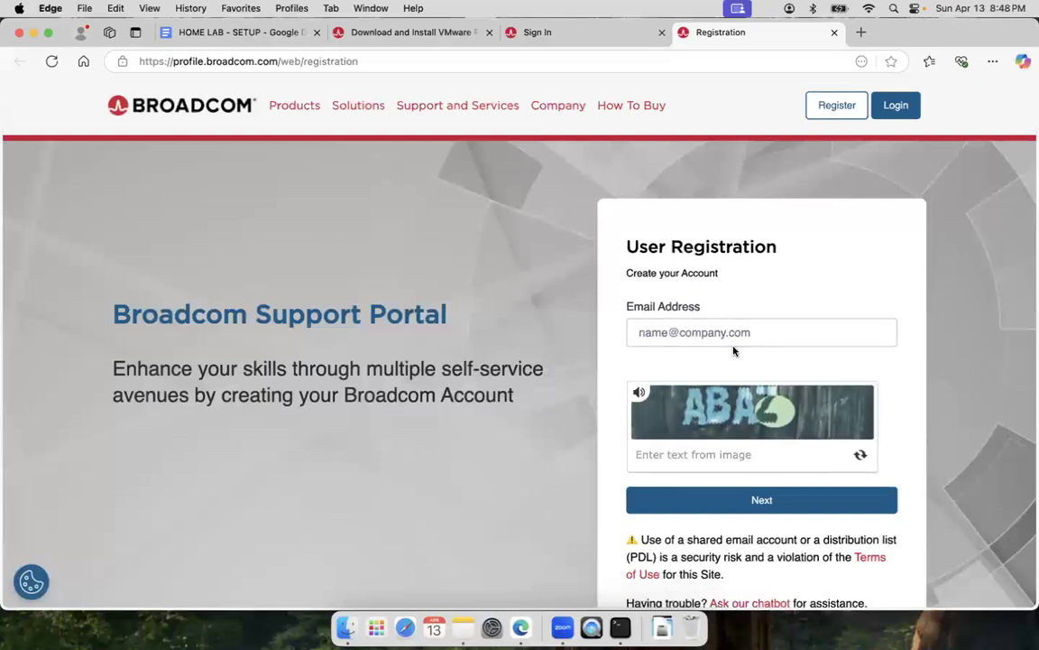
{"action": "scroll", "coordinate": [731, 448], "scroll_direction": "down", "scroll_amount": 3}
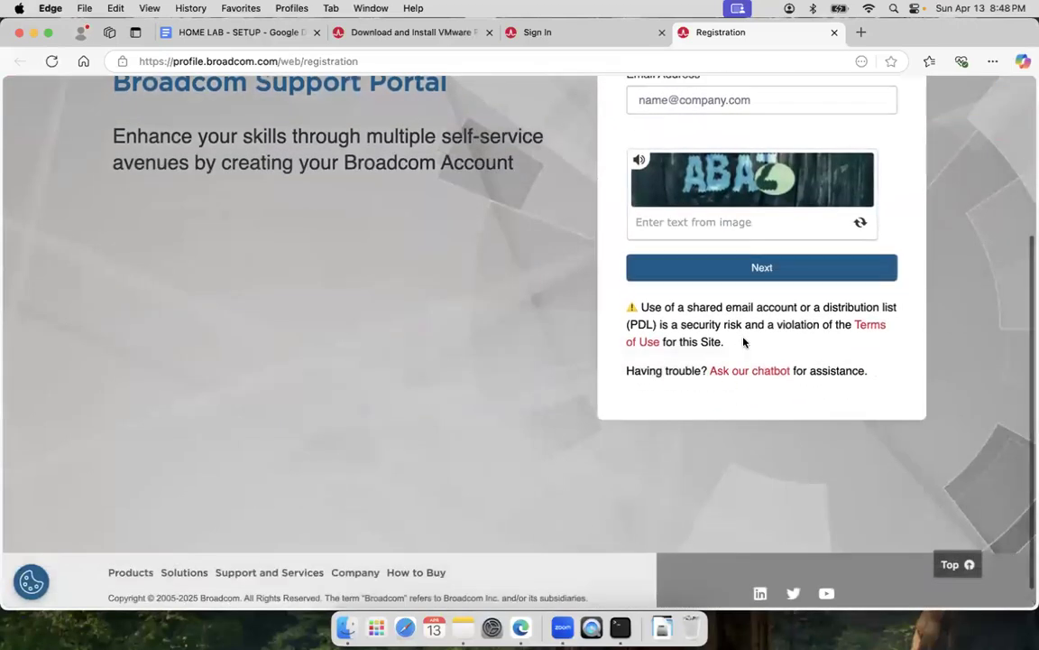
{"action": "scroll", "coordinate": [743, 341], "scroll_direction": "up", "scroll_amount": 3}
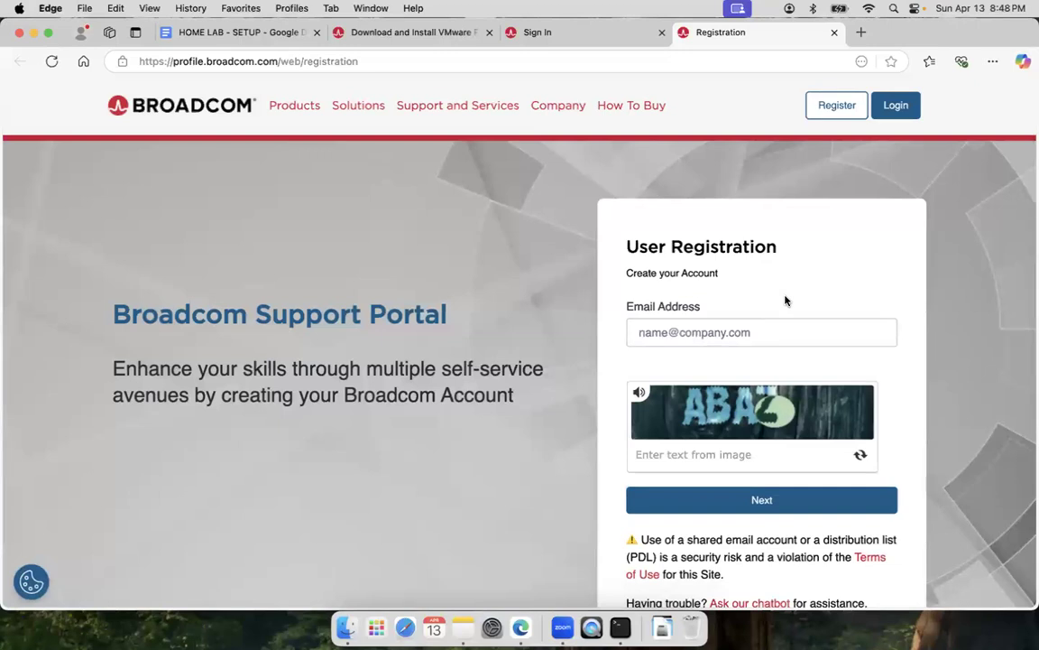
Go from the registration page to the Broadcom login and sign in with the account password.
{"action": "left_click", "coordinate": [904, 104]}
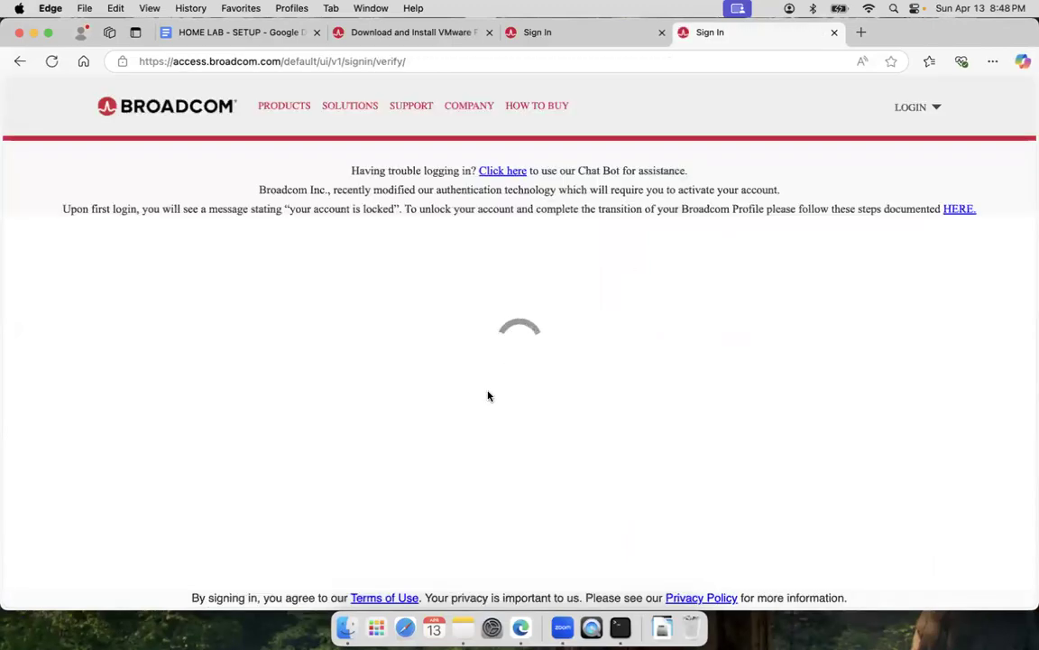
{"action": "type", "text": "•"}
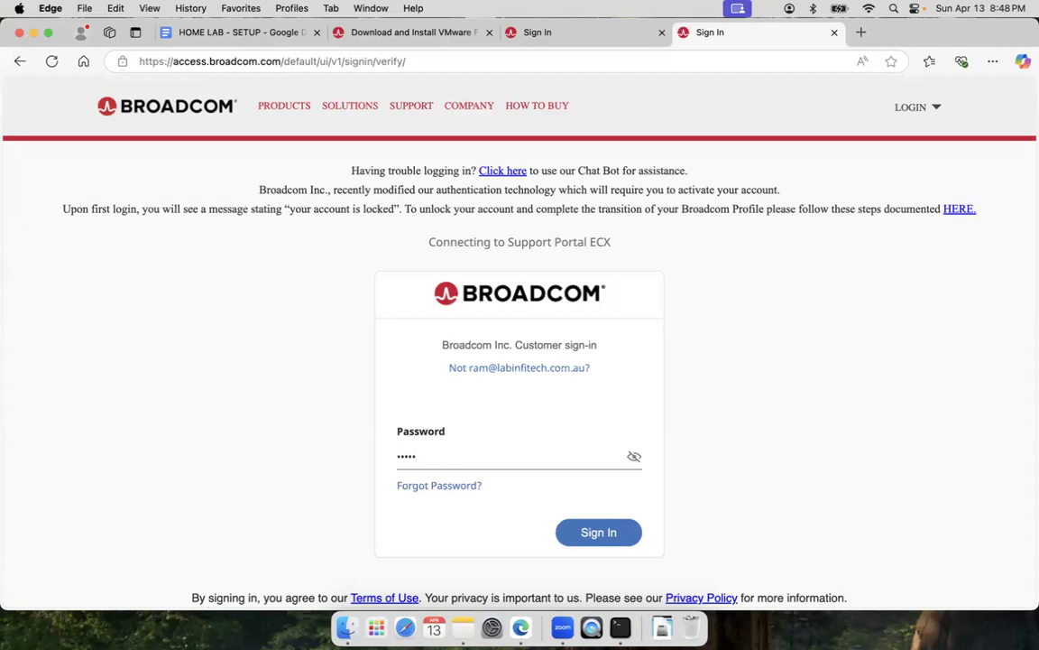
{"action": "key", "text": "Return"}
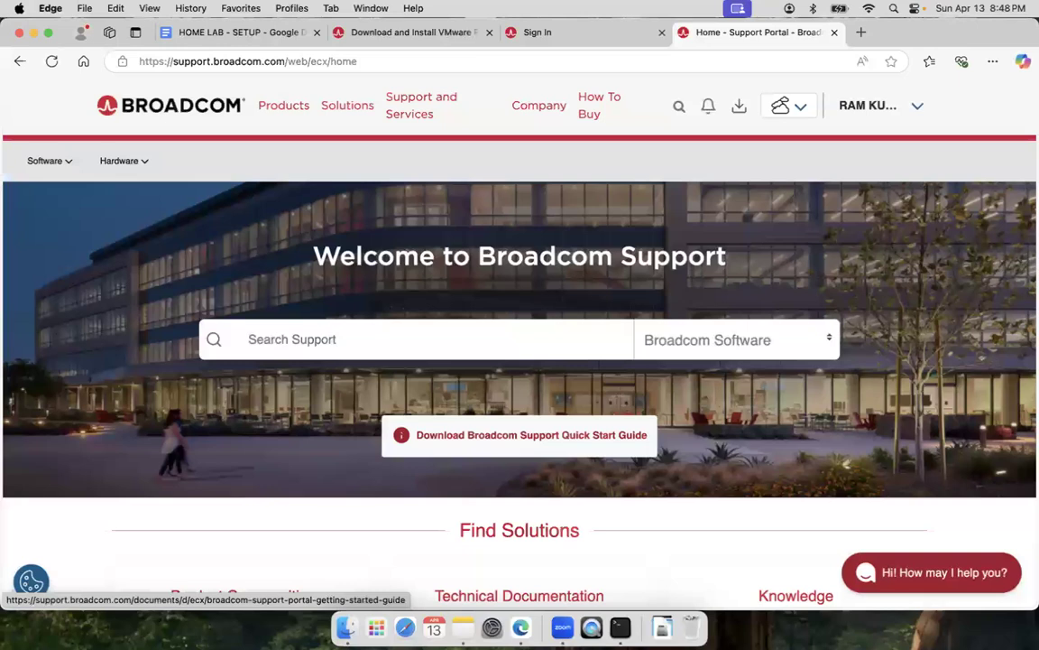
Switch the support portal to VMware Cloud Foundation and open the free software downloads from My Downloads.
{"action": "left_click", "coordinate": [799, 106]}
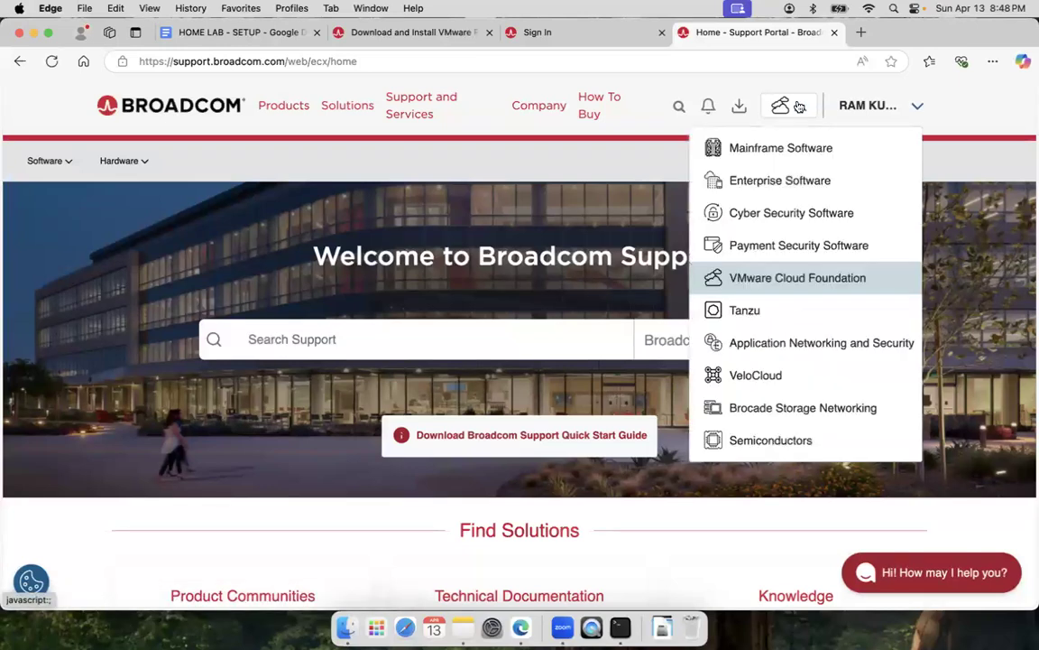
{"action": "left_click", "coordinate": [781, 278]}
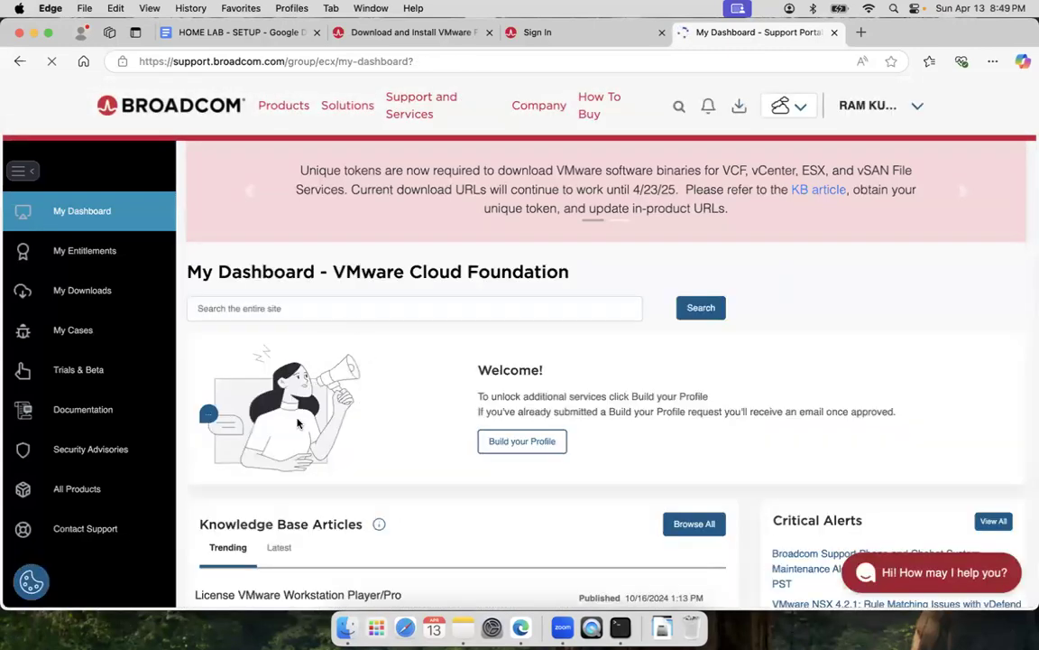
{"action": "scroll", "coordinate": [296, 422], "scroll_direction": "down", "scroll_amount": 2}
{"action": "scroll", "coordinate": [296, 422], "scroll_direction": "up", "scroll_amount": 2}
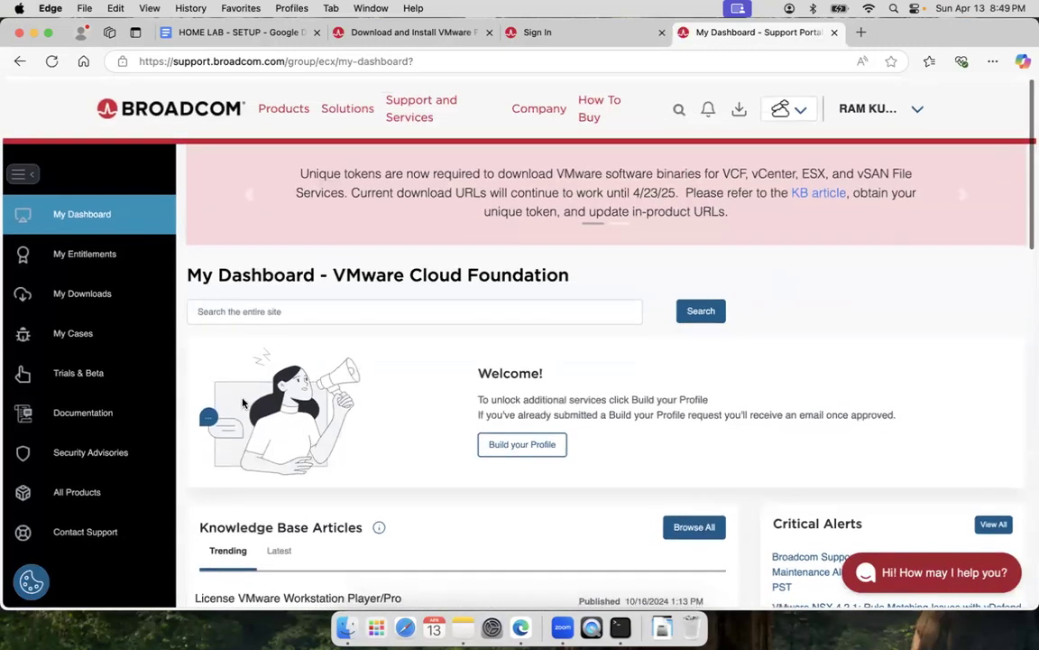
{"action": "left_click", "coordinate": [91, 292]}
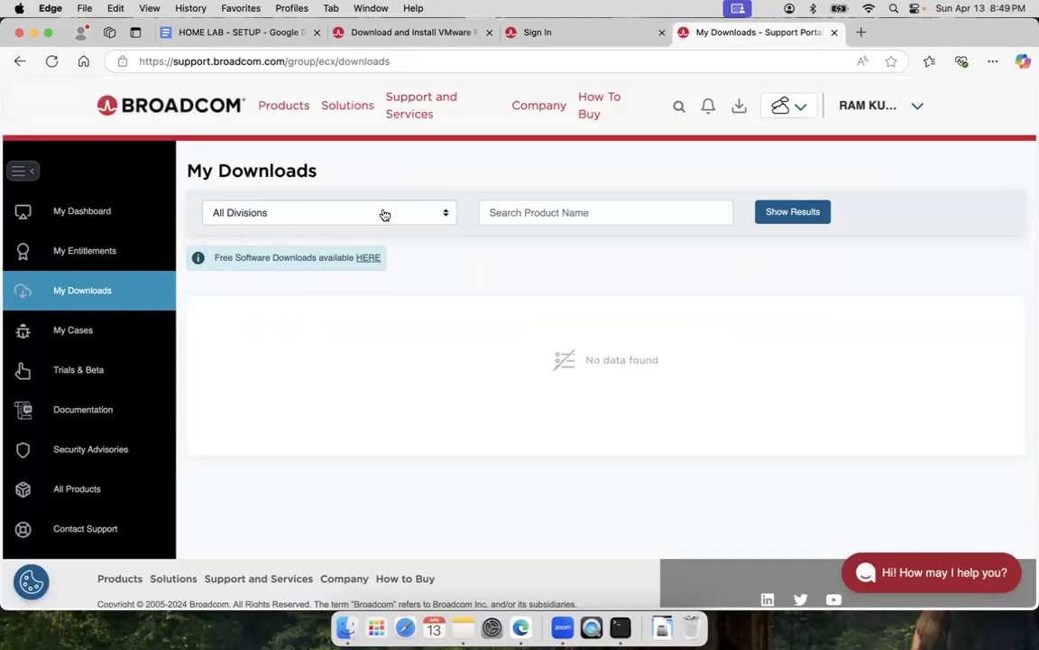
{"action": "left_click", "coordinate": [368, 261]}
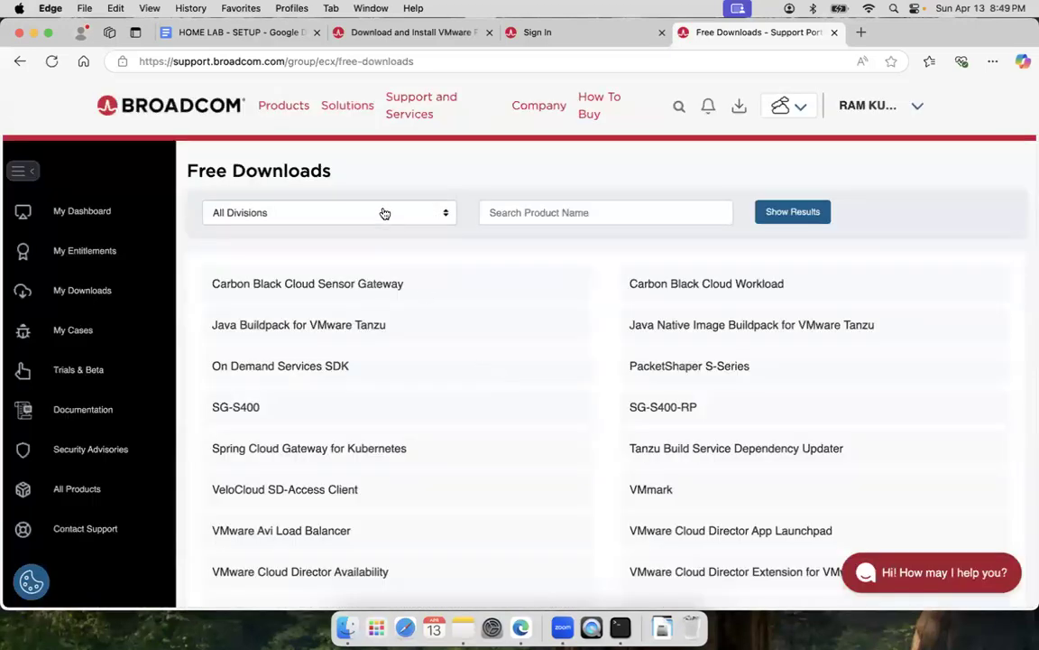
Filter the free downloads by the VMware division and the product name "fusion".
{"action": "left_click", "coordinate": [382, 214]}
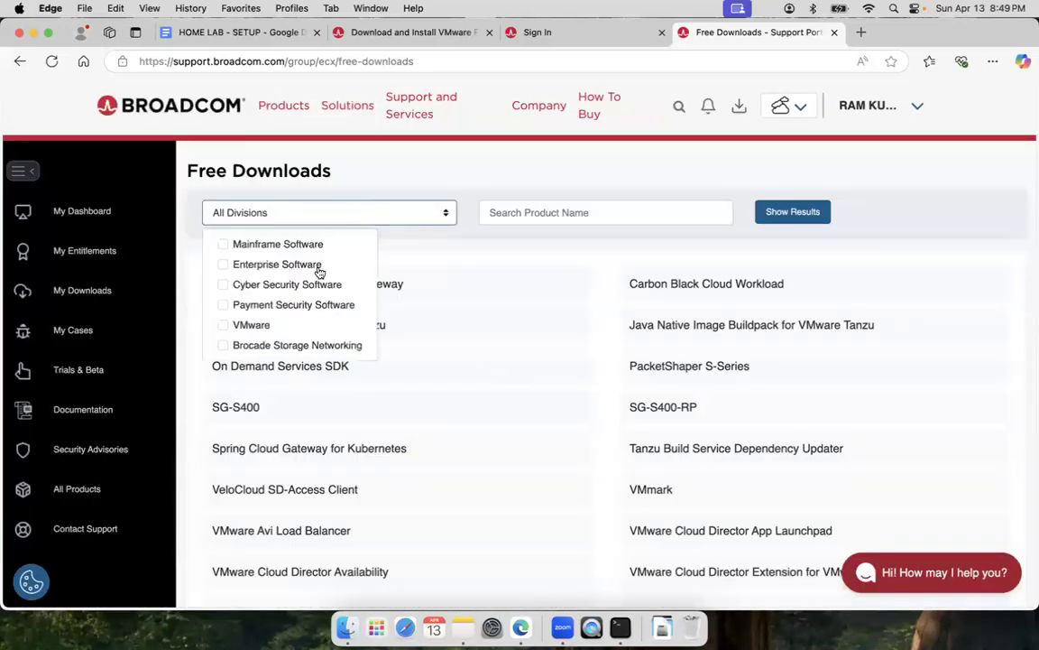
{"action": "left_click", "coordinate": [243, 324]}
{"action": "left_click", "coordinate": [532, 212]}
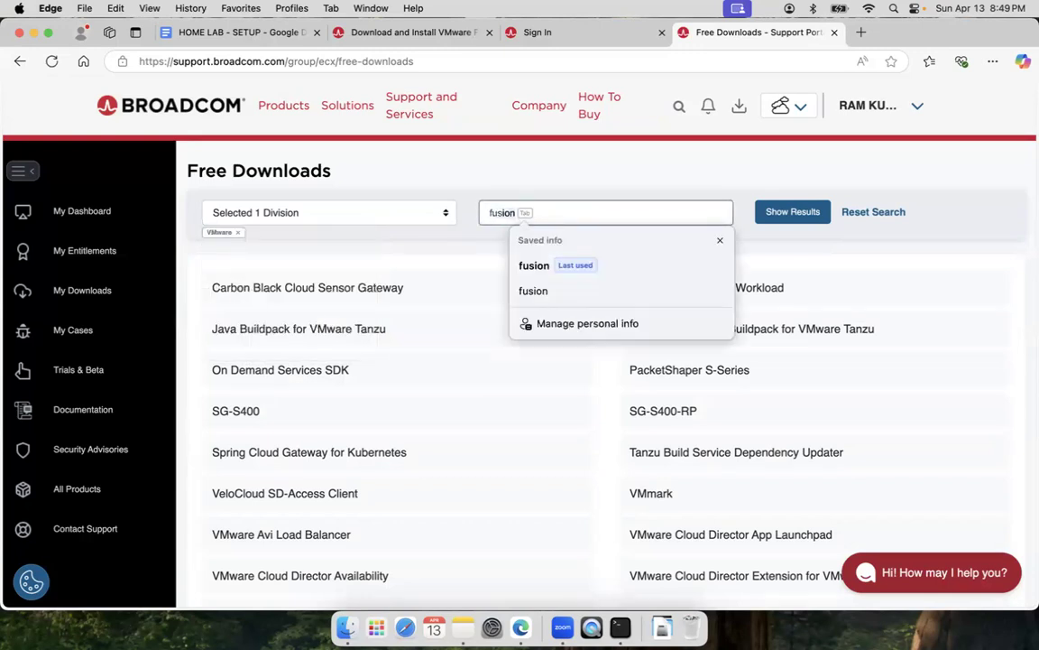
{"action": "left_click", "coordinate": [533, 265]}
{"action": "left_click", "coordinate": [780, 213]}
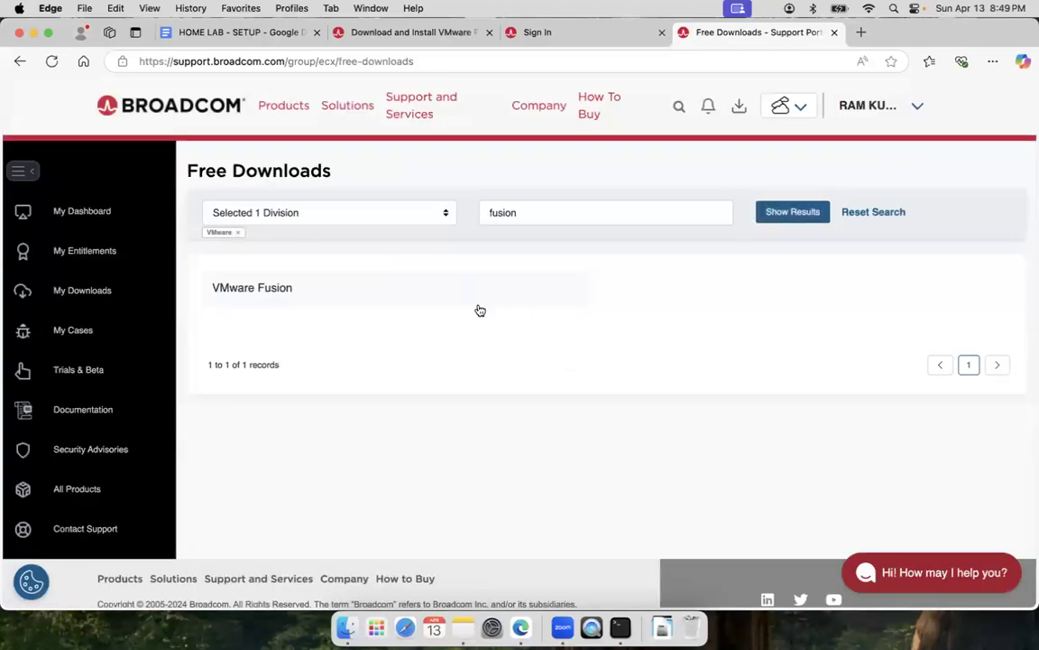
Open the download files page for VMware Fusion 13, release 13.6.3.
{"action": "left_click", "coordinate": [389, 294]}
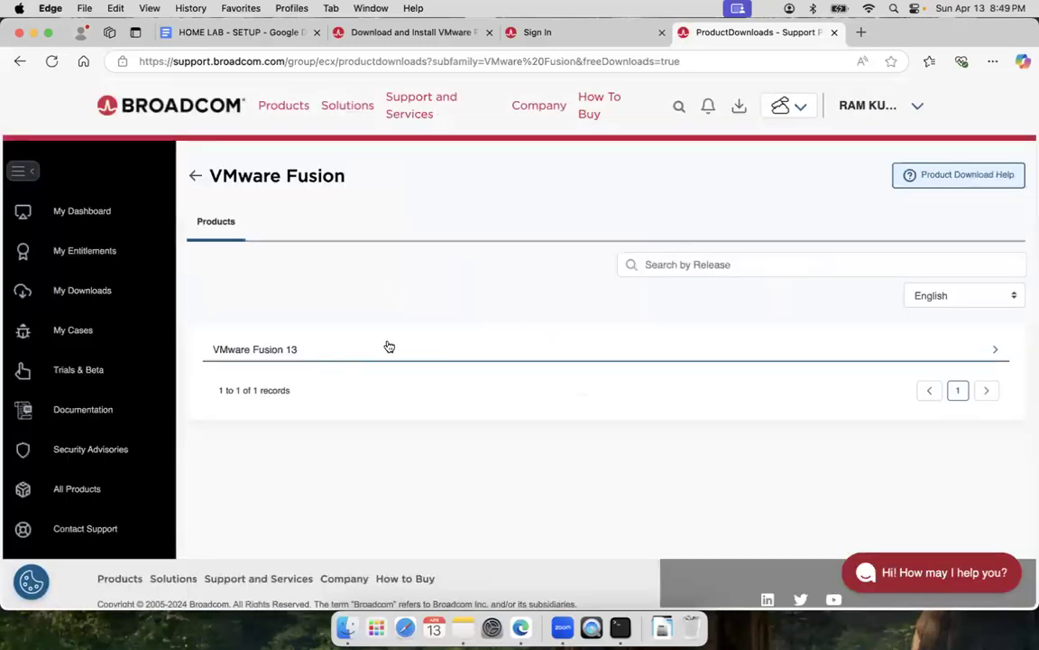
{"action": "left_click", "coordinate": [995, 354]}
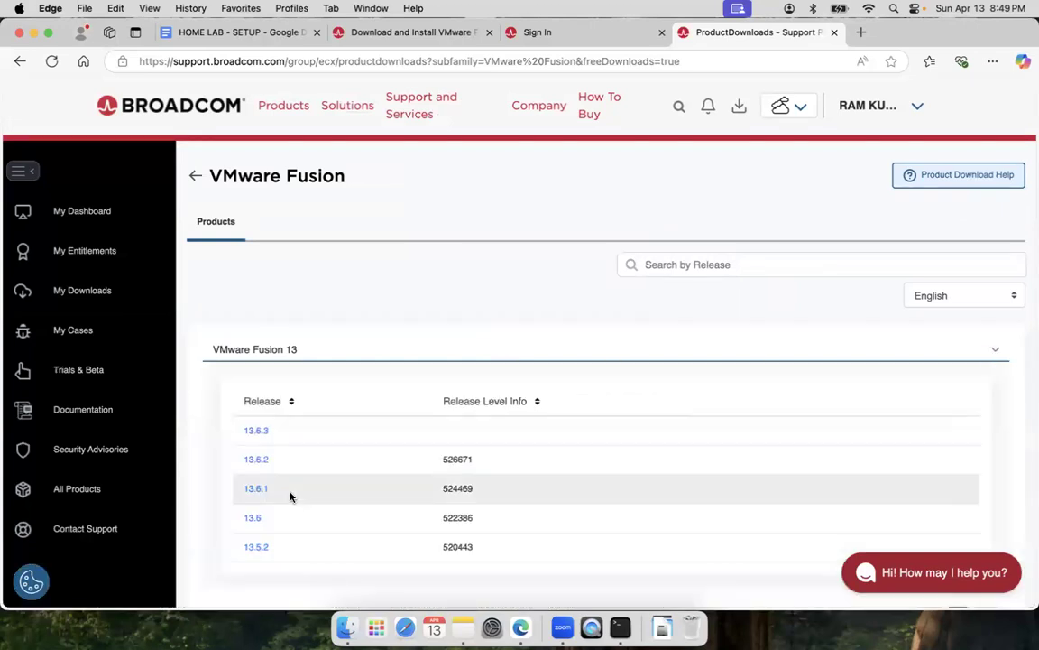
{"action": "left_click", "coordinate": [257, 432]}
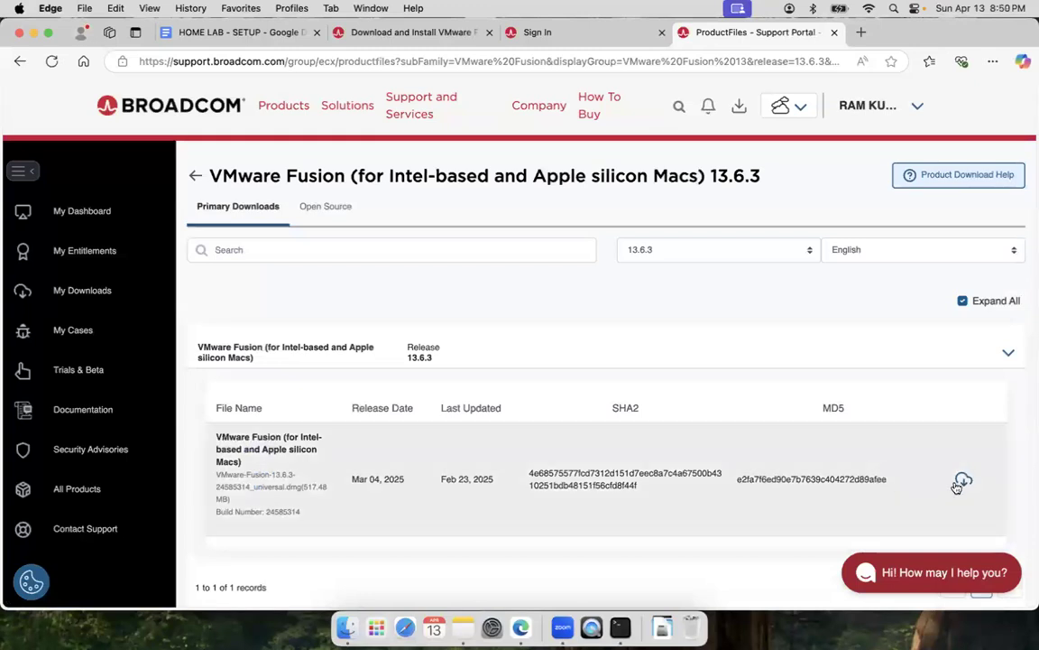
{"action": "scroll", "coordinate": [966, 485], "scroll_direction": "down", "scroll_amount": 3}
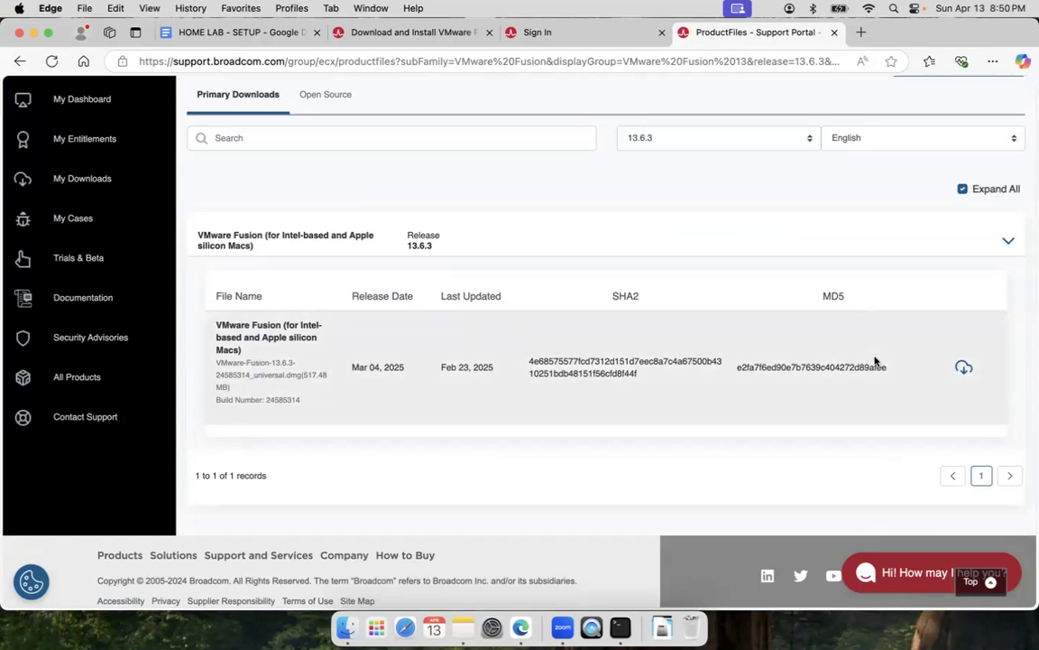
{"action": "scroll", "coordinate": [875, 359], "scroll_direction": "up", "scroll_amount": 3}
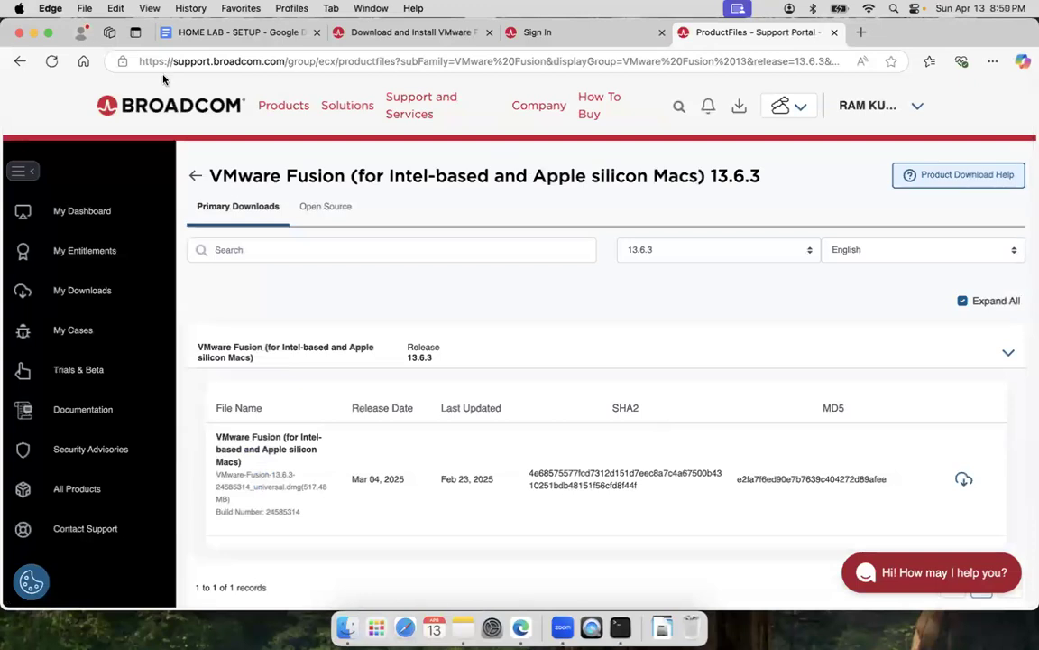
Minimize the browser and show the Downloads folder in Finder.
{"action": "left_click", "coordinate": [34, 32]}
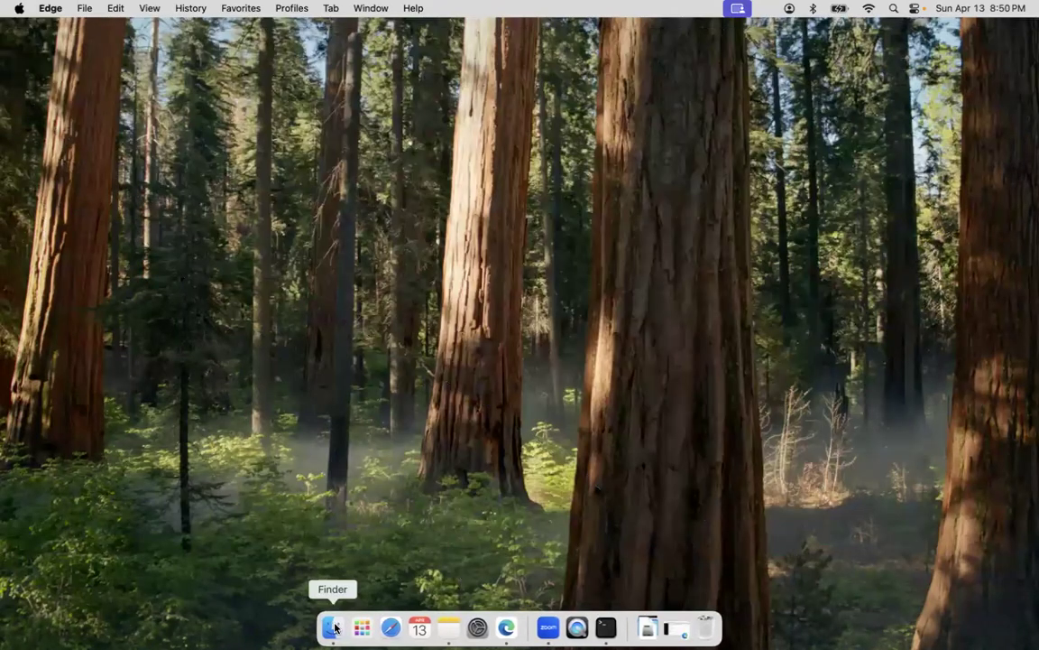
{"action": "left_click", "coordinate": [333, 627]}
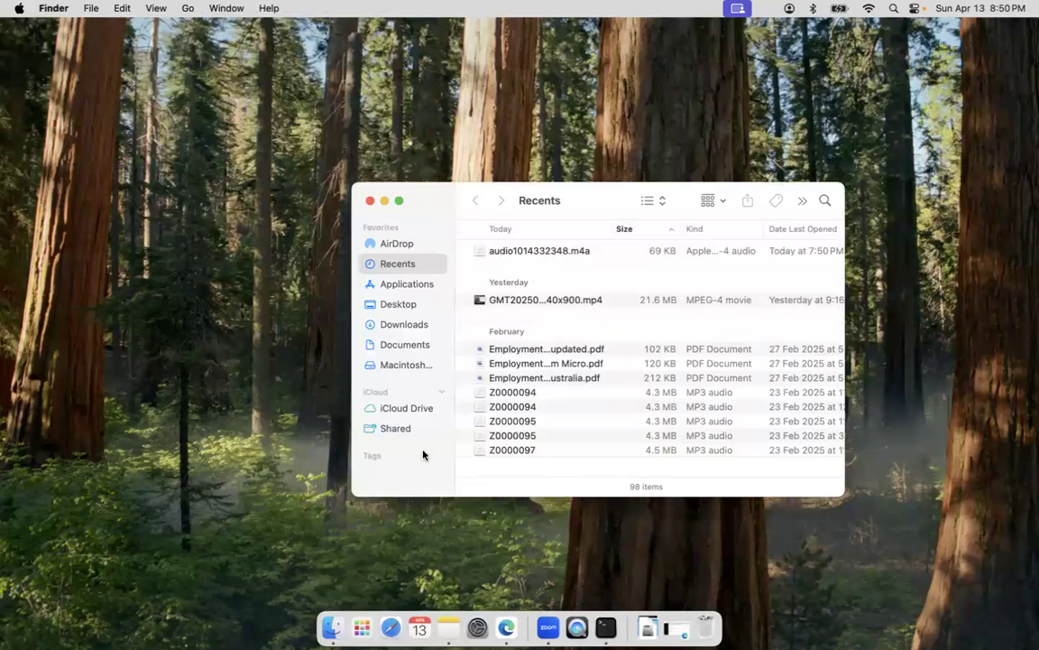
{"action": "left_click", "coordinate": [403, 325]}
Open the VMware-Fusion-13.6.3-24585314_universal.dmg disk image from Downloads and launch the VMware Fusion installer, allowing the downloaded app to open.
{"action": "left_click", "coordinate": [564, 252]}
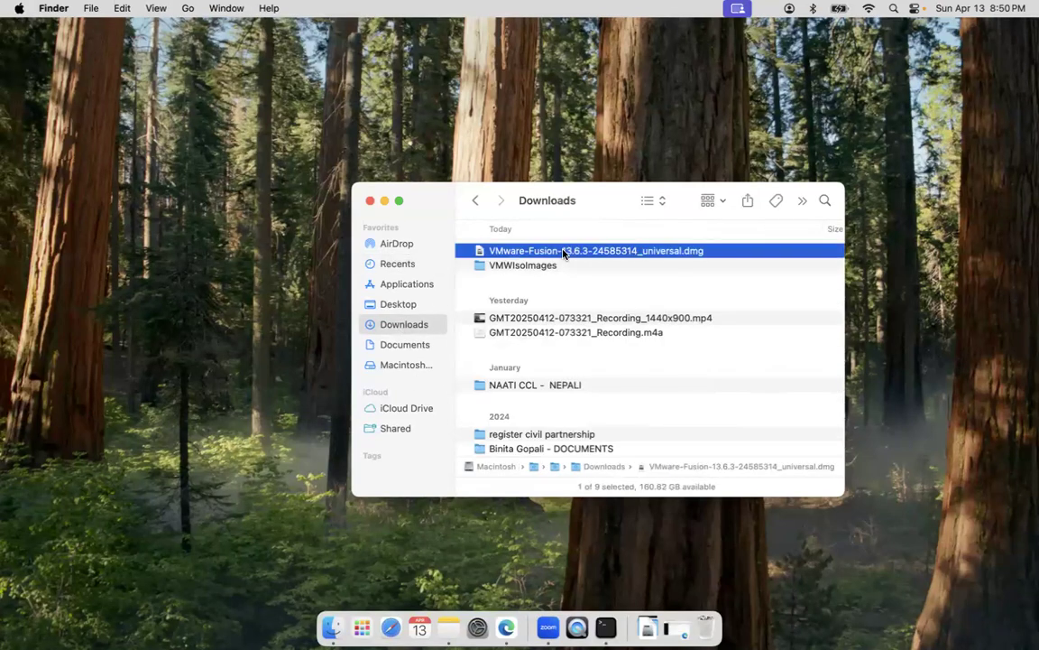
{"action": "right_click", "coordinate": [557, 251]}
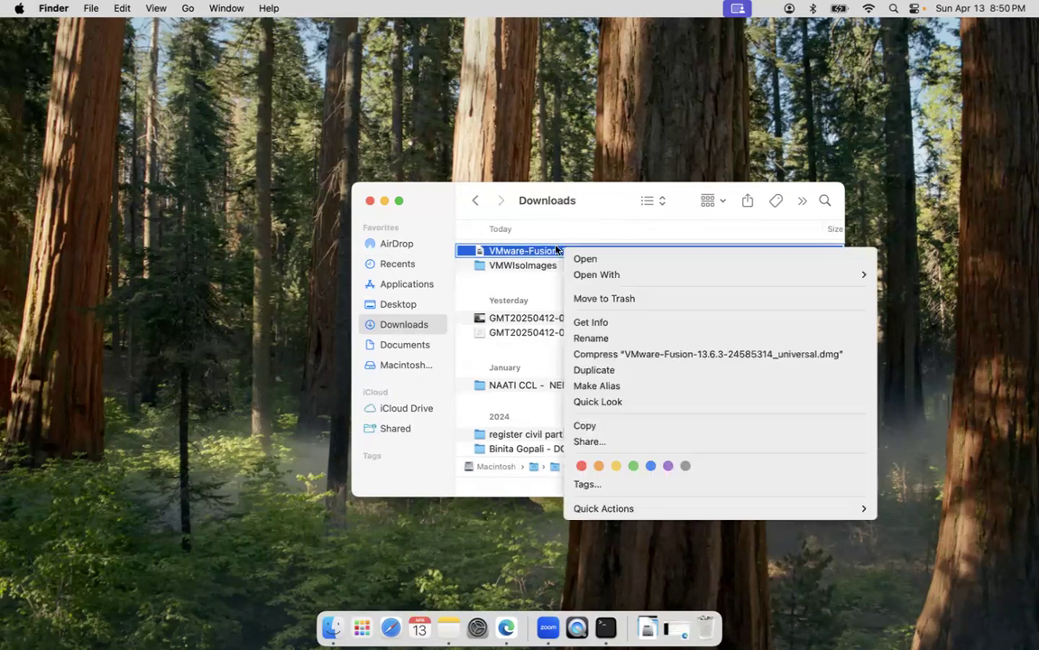
{"action": "left_click", "coordinate": [589, 260]}
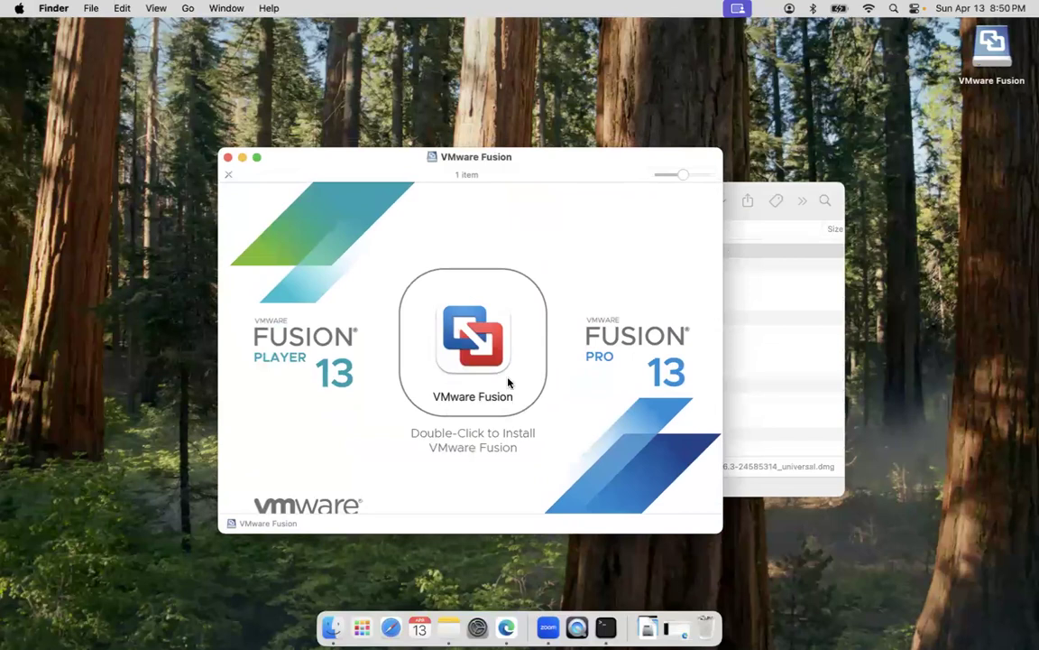
{"action": "double_click", "coordinate": [502, 321]}
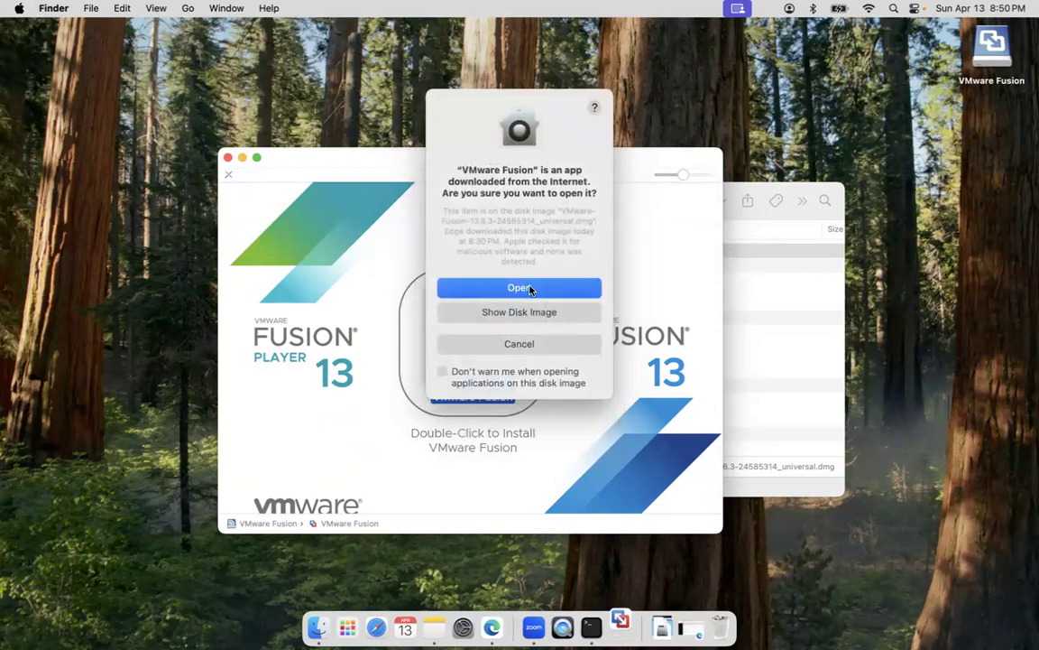
{"action": "left_click", "coordinate": [530, 289]}
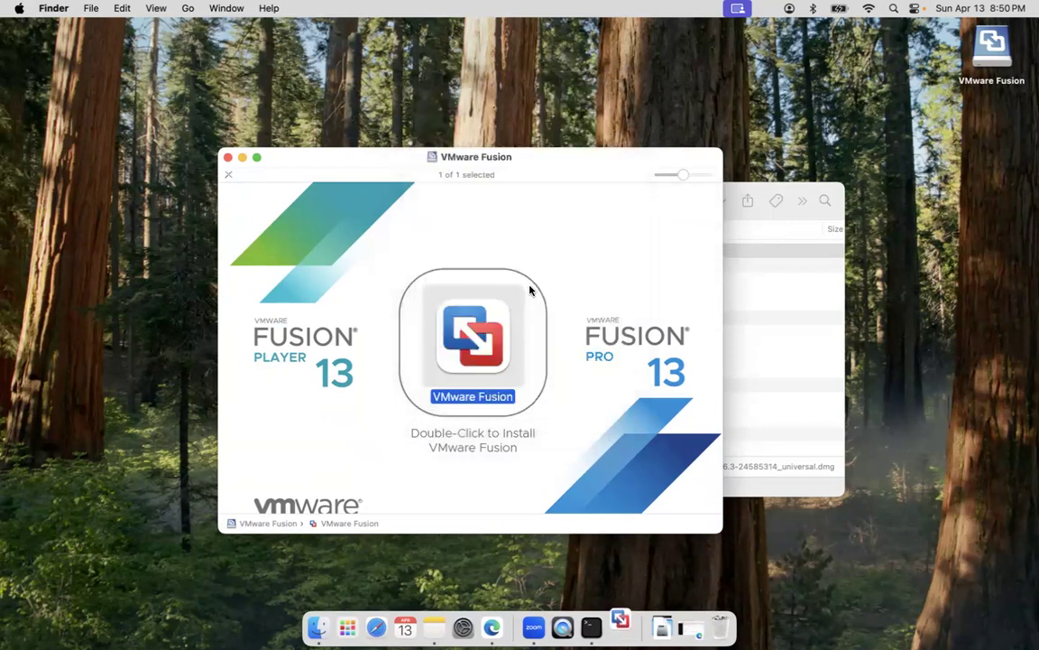
{"action": "type", "text": "•••"}
{"action": "type", "text": "••••••"}
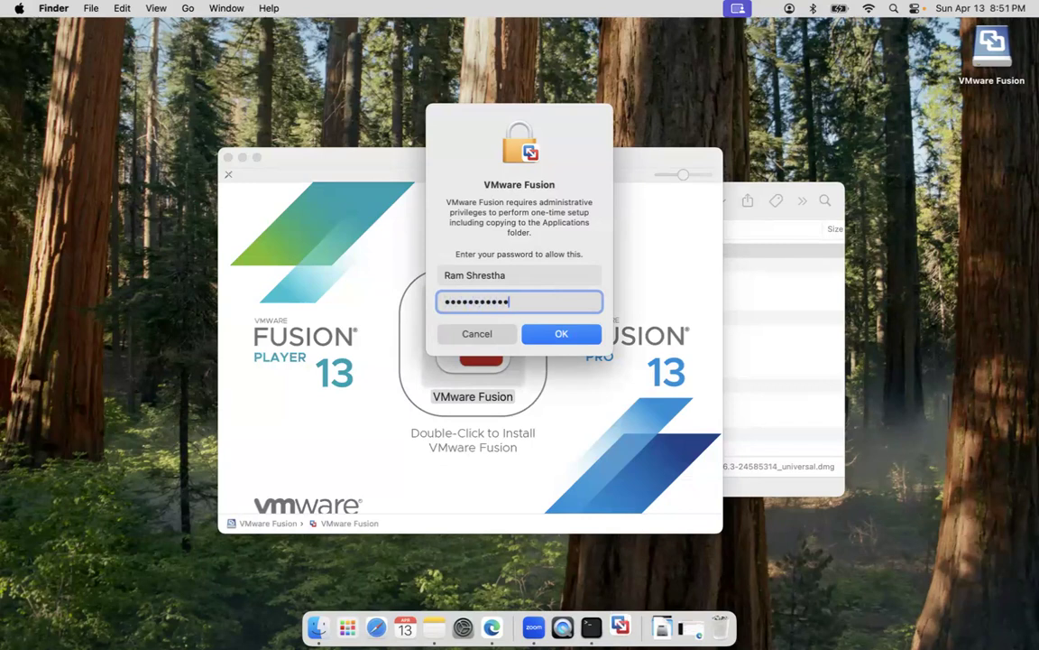
{"action": "key", "text": "BackSpace"}
{"action": "key", "text": "BackSpace"}
{"action": "key", "text": "BackSpace"}
{"action": "key", "text": "BackSpace"}
{"action": "key", "text": "BackSpace"}
{"action": "key", "text": "BackSpace"}
{"action": "key", "text": "BackSpace"}
{"action": "key", "text": "BackSpace"}
{"action": "key", "text": "BackSpace"}
{"action": "key", "text": "BackSpace"}
Enter the administrator account password to authorize the one-time VMware Fusion setup.
{"action": "type", "text": "••••••••••"}
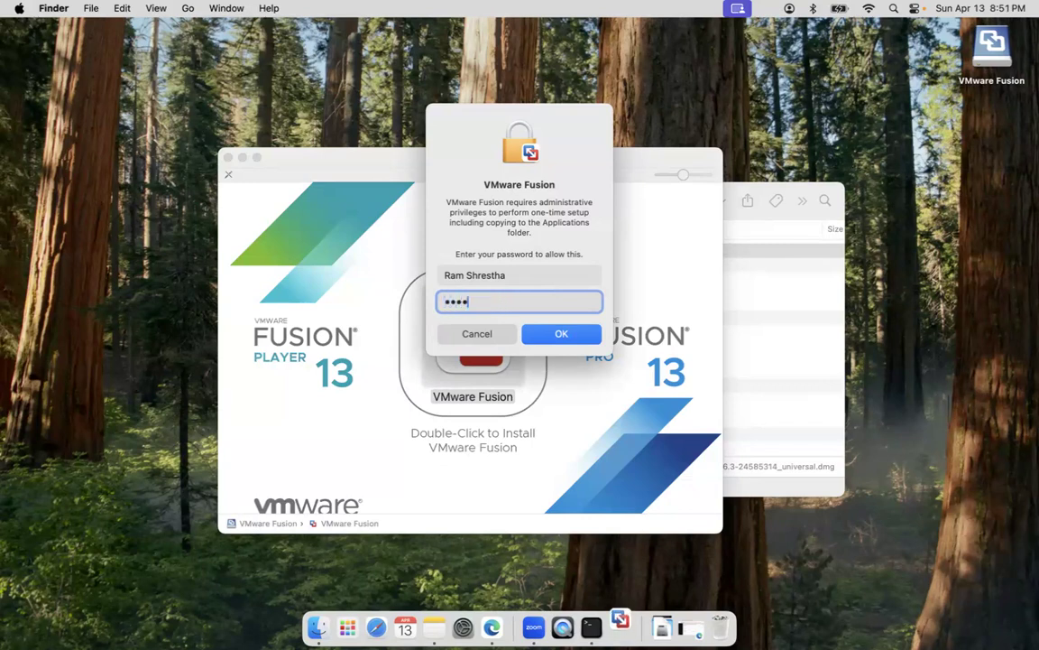
{"action": "key", "text": "Return"}
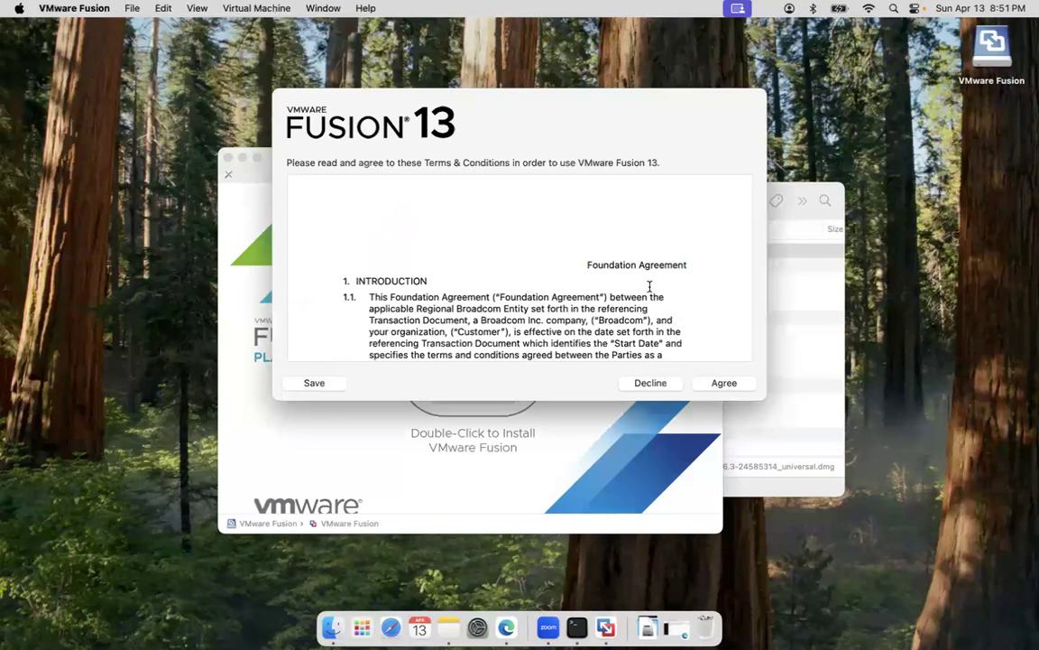
Agree to the VMware Fusion 13 Terms & Conditions and finish the setup.
{"action": "scroll", "coordinate": [706, 317], "scroll_direction": "down", "scroll_amount": 10}
{"action": "scroll", "coordinate": [706, 318], "scroll_direction": "down", "scroll_amount": 2}
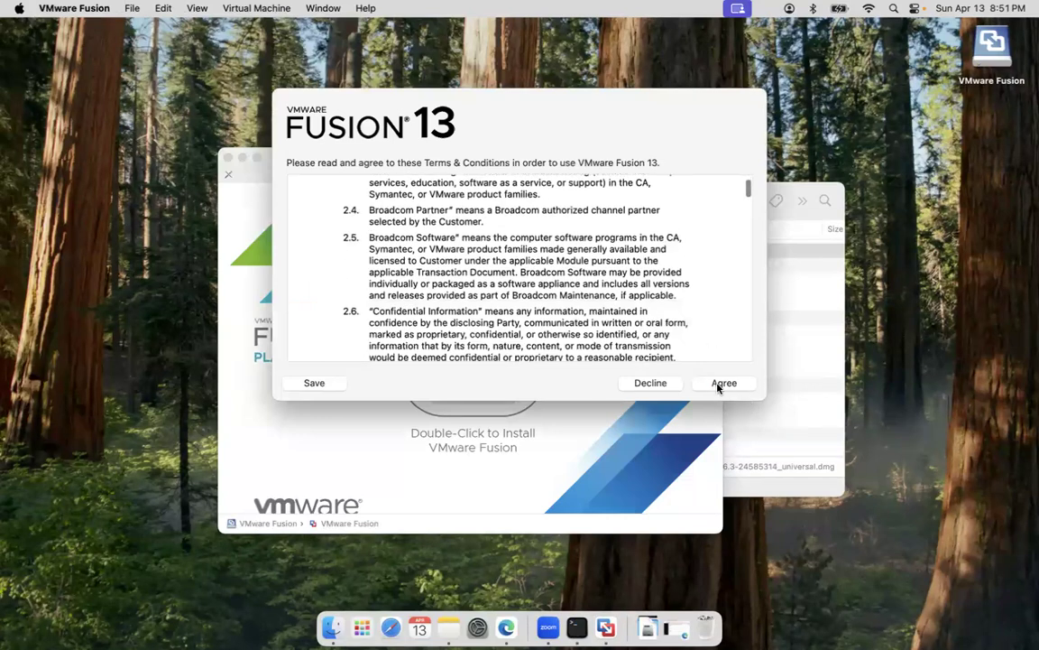
{"action": "left_click", "coordinate": [723, 384]}
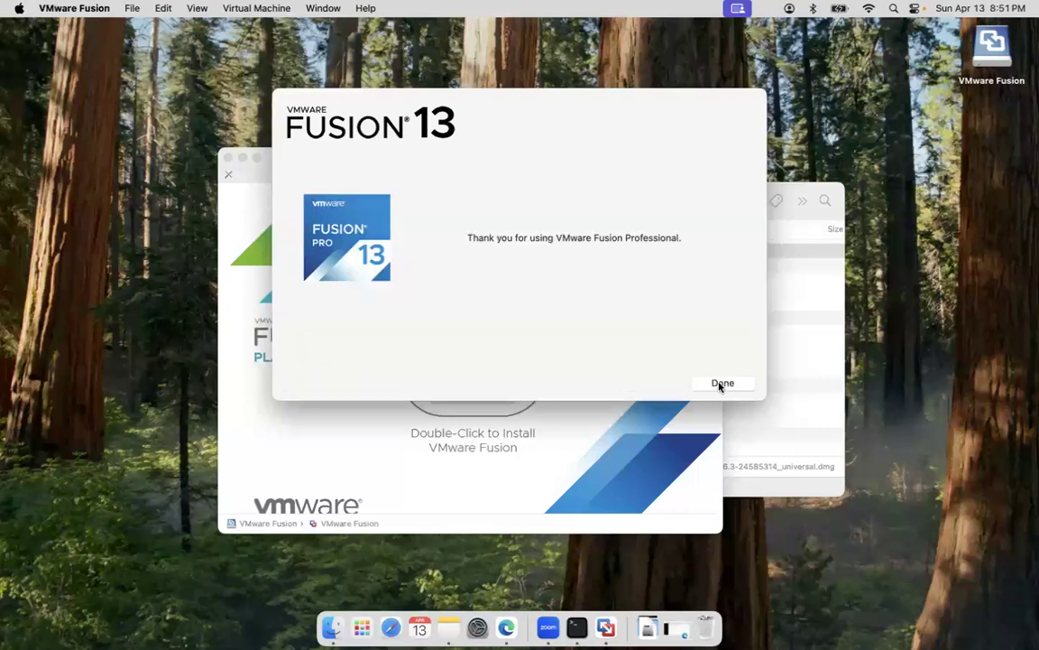
{"action": "left_click", "coordinate": [721, 385]}
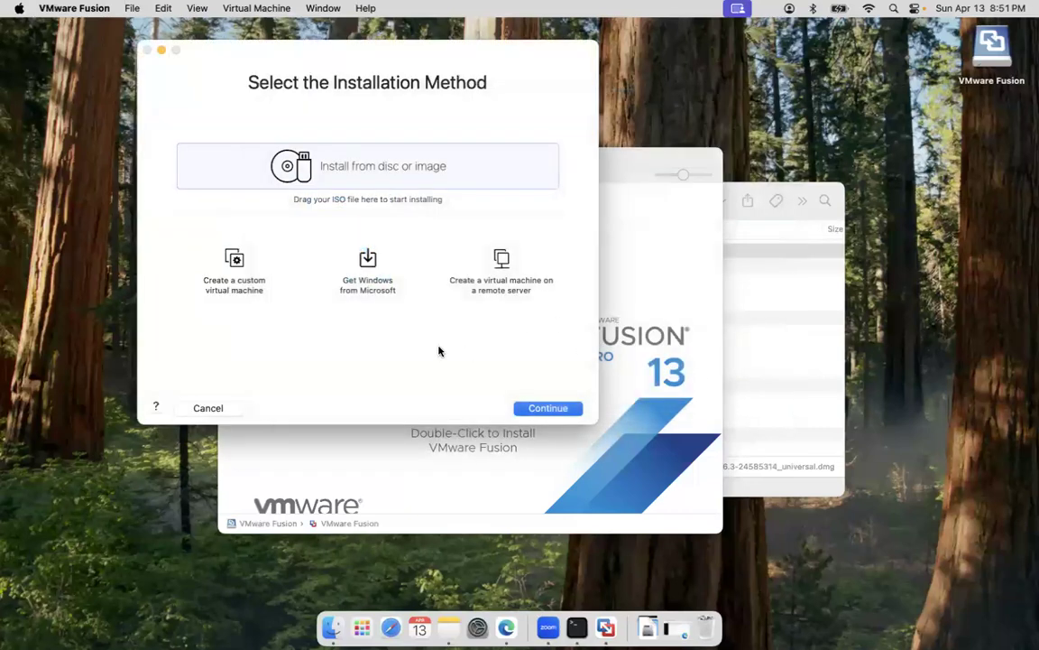